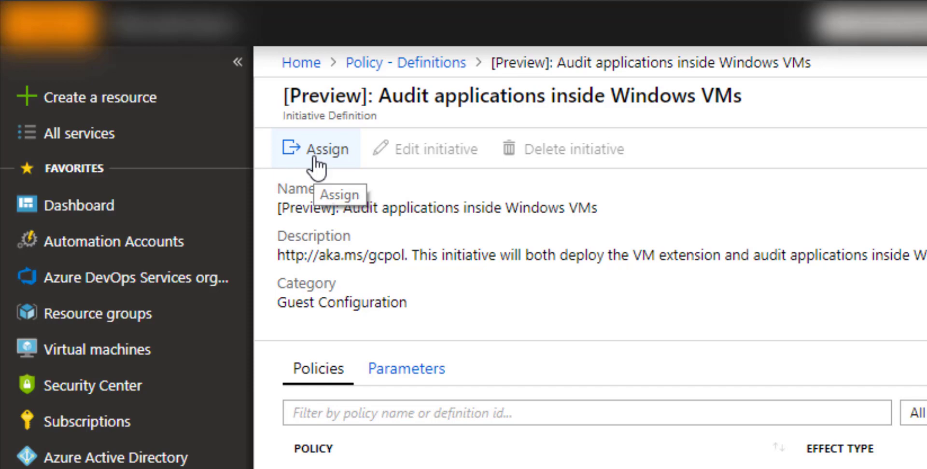
# - Start assigning the initiative and scope it to the CDM OaaS PM subscription and the contosodev-guestconfig resource group
pyautogui.click(316, 165)
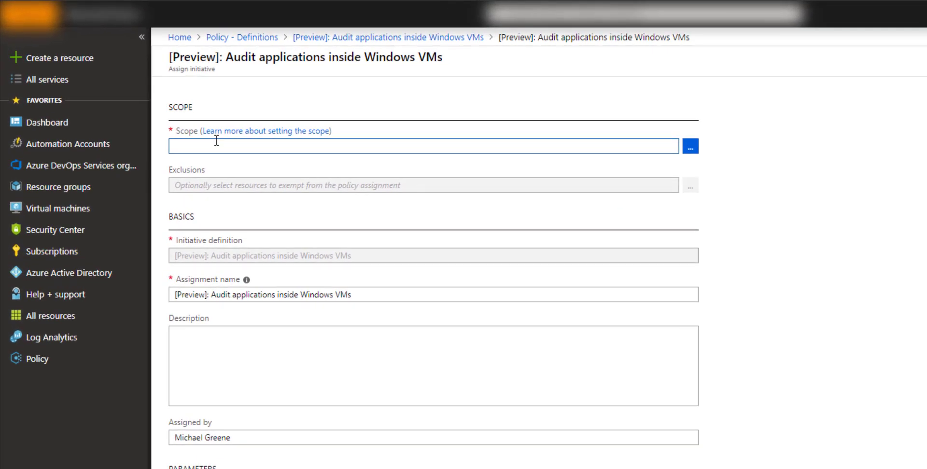
pyautogui.click(690, 146)
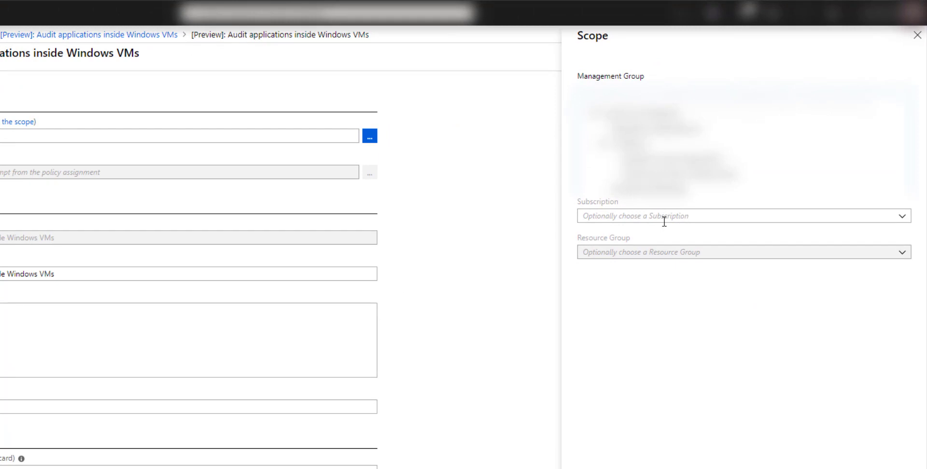
pyautogui.click(902, 220)
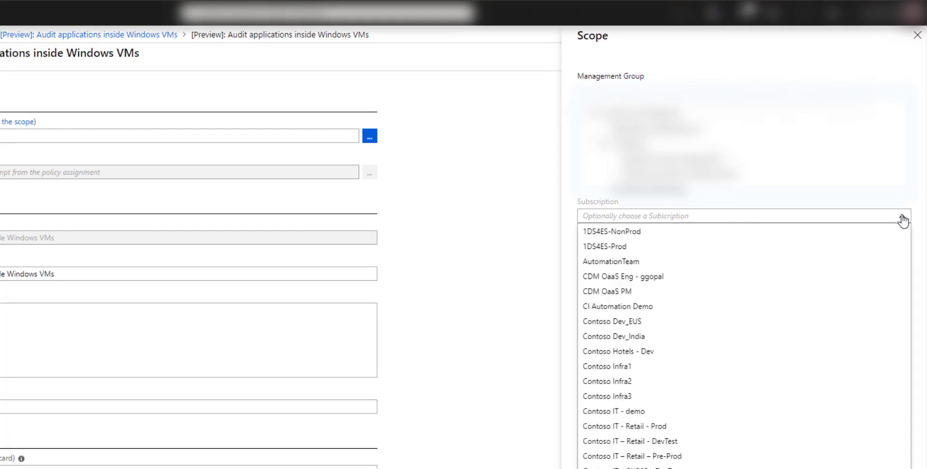
pyautogui.click(630, 291)
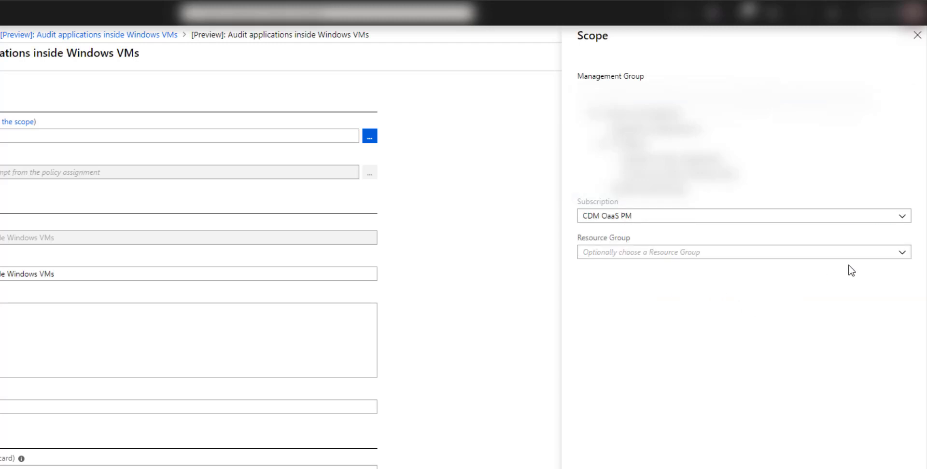
pyautogui.click(902, 256)
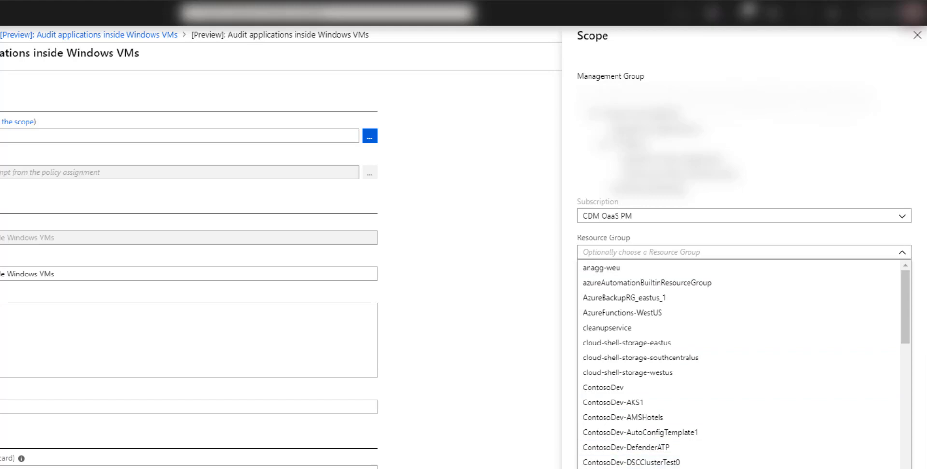
pyautogui.press('Return')
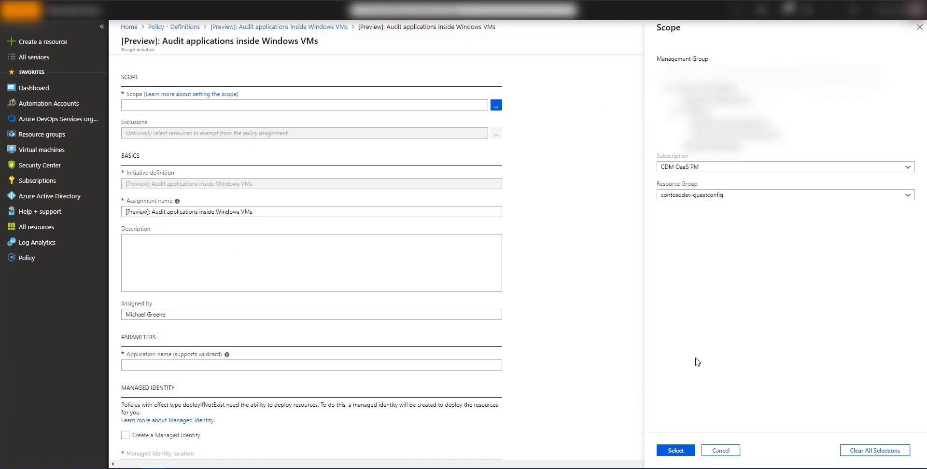
pyautogui.click(677, 450)
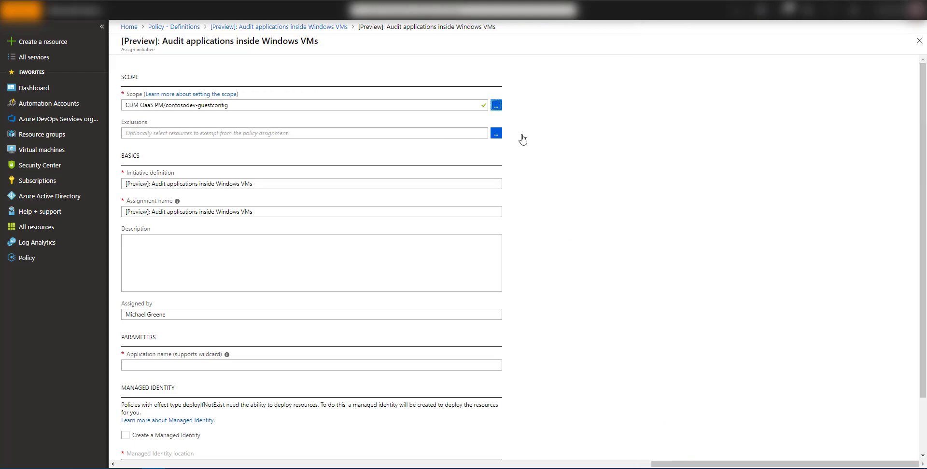
# - Examine which resources in the selected resource group could be excluded from the assignment, without choosing any
pyautogui.click(497, 135)
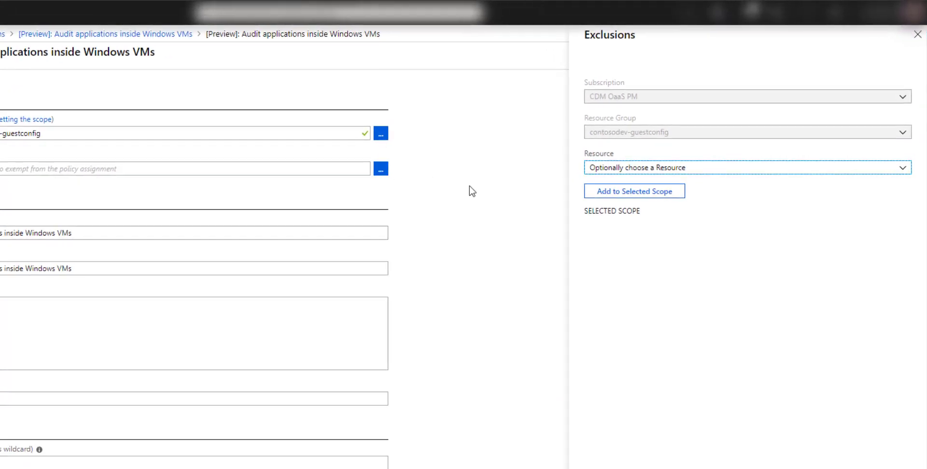
pyautogui.click(641, 170)
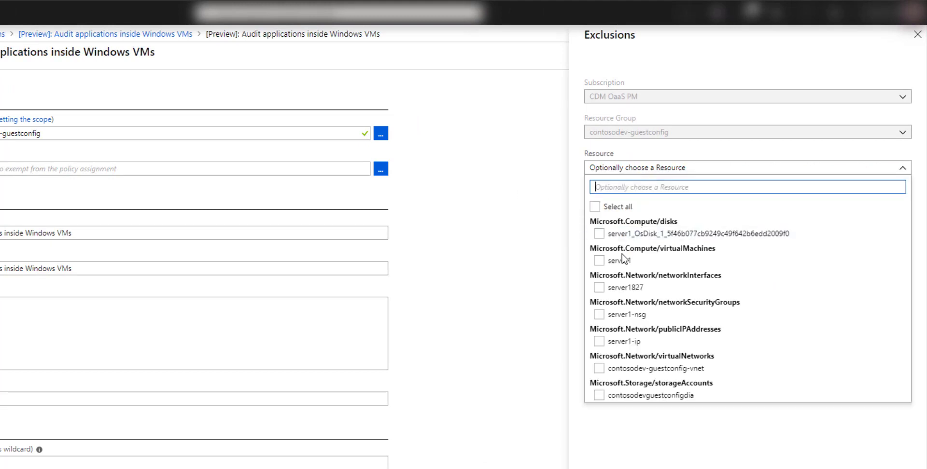
pyautogui.click(632, 168)
pyautogui.press('Escape')
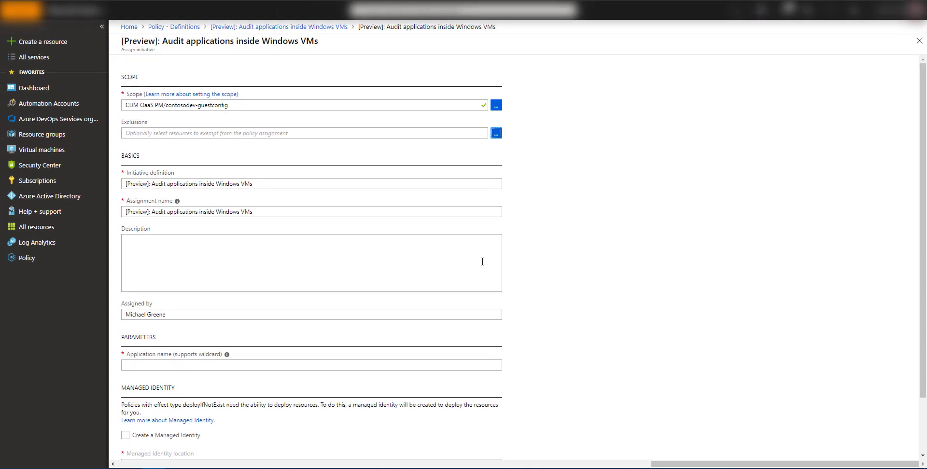
# - Change the assignment name to "[Preview]: Puppet Agent must be installed inside Windows VMs"
pyautogui.moveTo(258, 212); pyautogui.dragTo(133, 210)
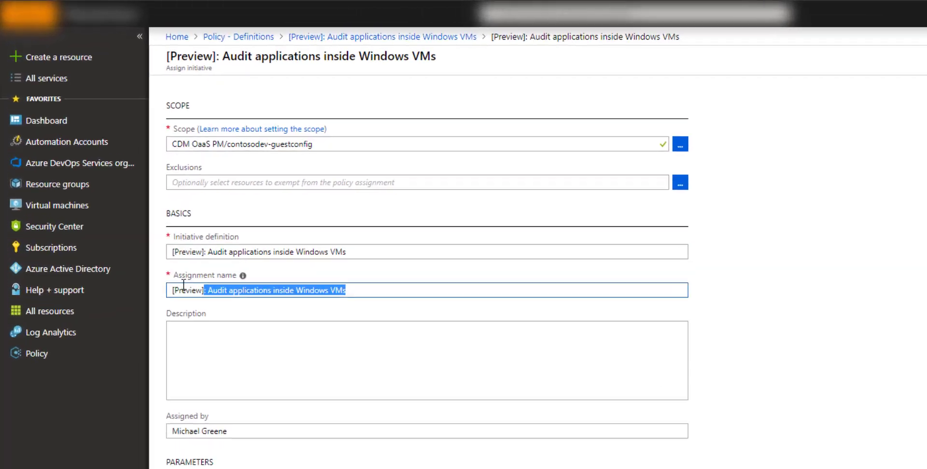
pyautogui.moveTo(183, 284); pyautogui.dragTo(172, 290)
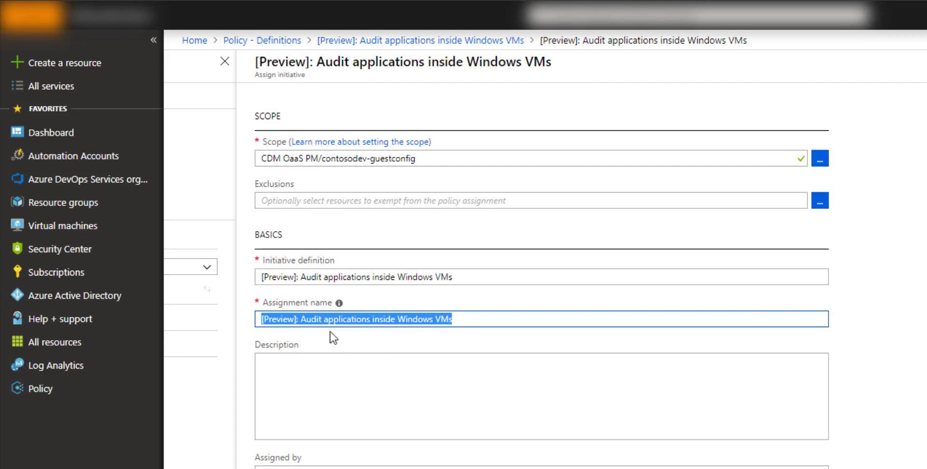
pyautogui.click(322, 319)
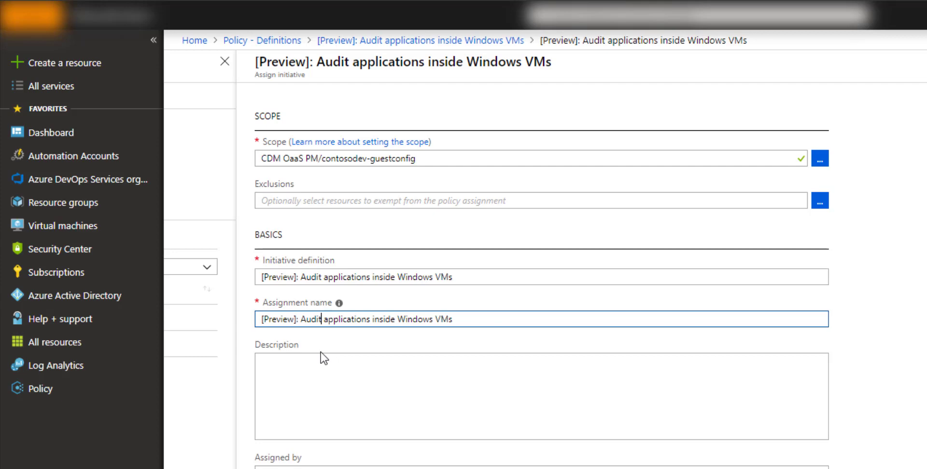
pyautogui.press('Left')
pyautogui.press('Left')
pyautogui.press('Left')
pyautogui.press('Left')
pyautogui.press('Left')
pyautogui.hotkey('ctrl', 'shift', 'Right')
pyautogui.hotkey('ctrl', 'shift', 'Right')
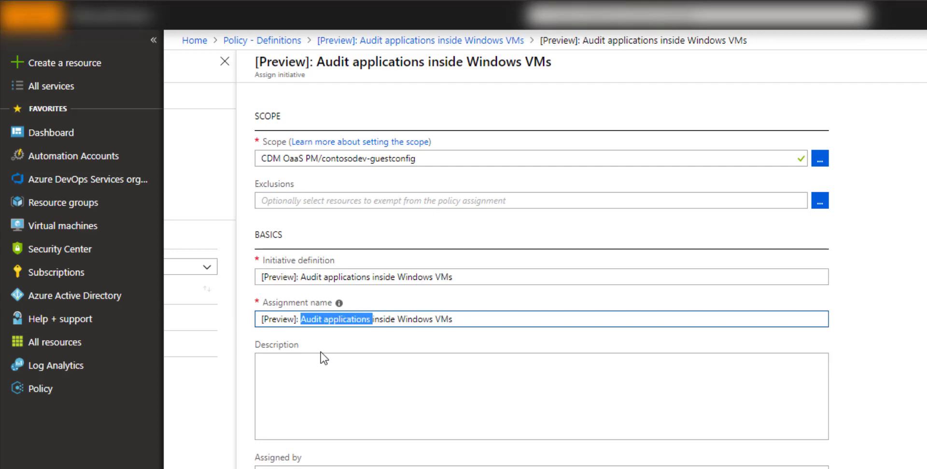
pyautogui.write('Puppet Agent')
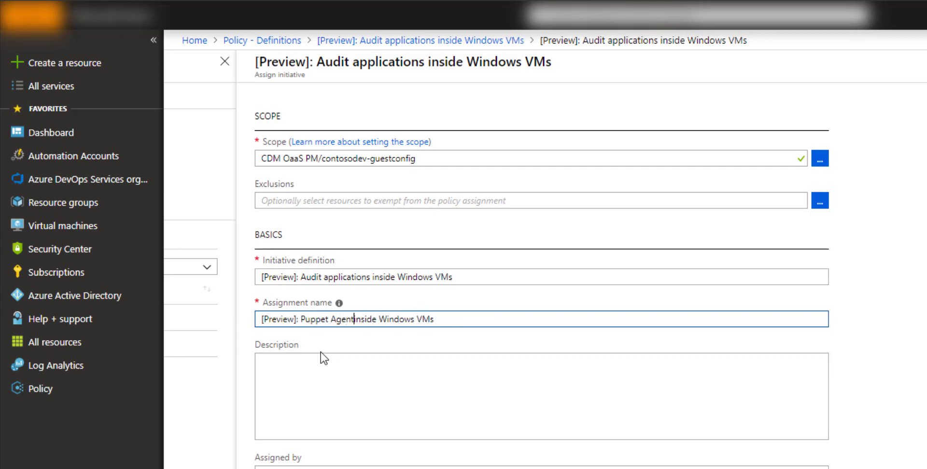
pyautogui.write(' must be installe')
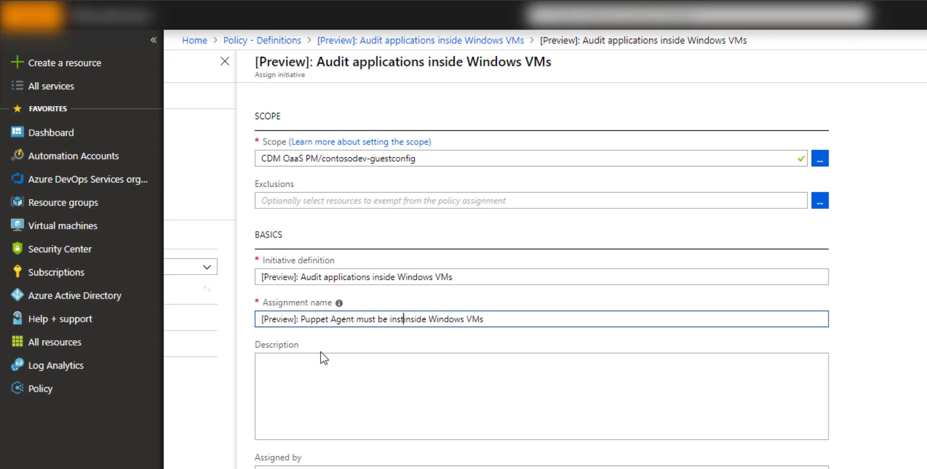
pyautogui.write('d')
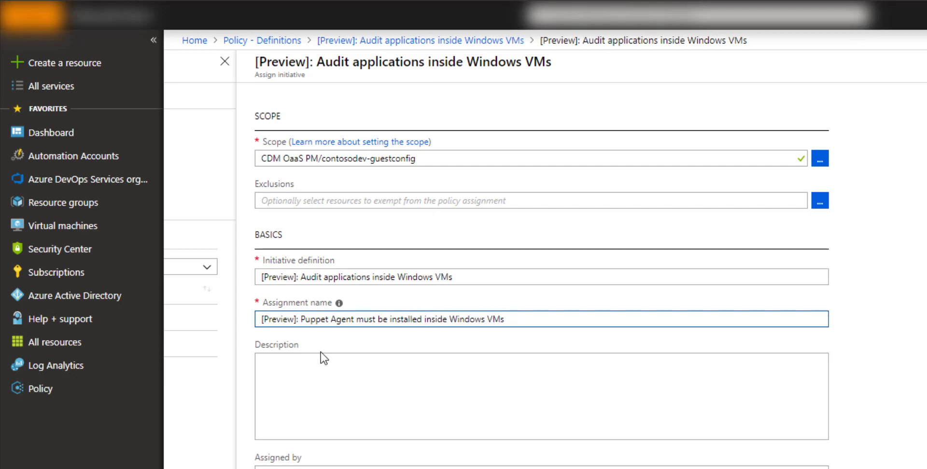
pyautogui.click(415, 399)
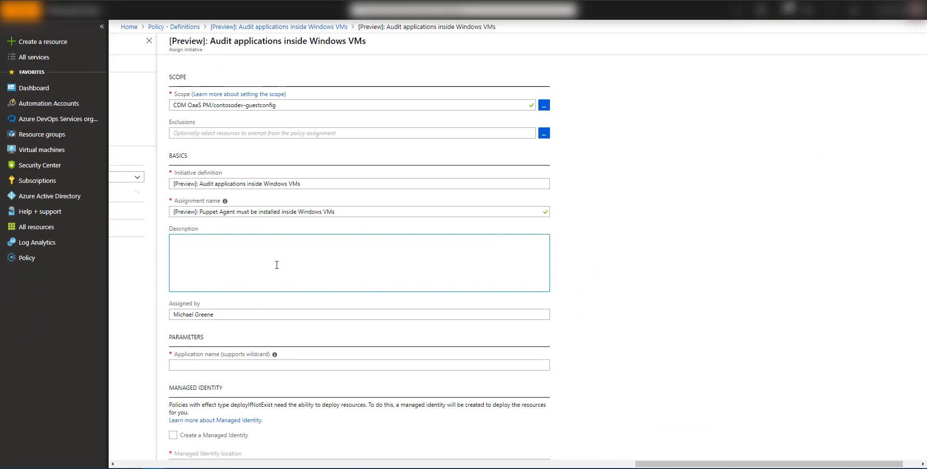
# - Set the assignment's application name parameter to the wildcard value "Puppet Agent*"
pyautogui.scroll(-1, 276, 265)
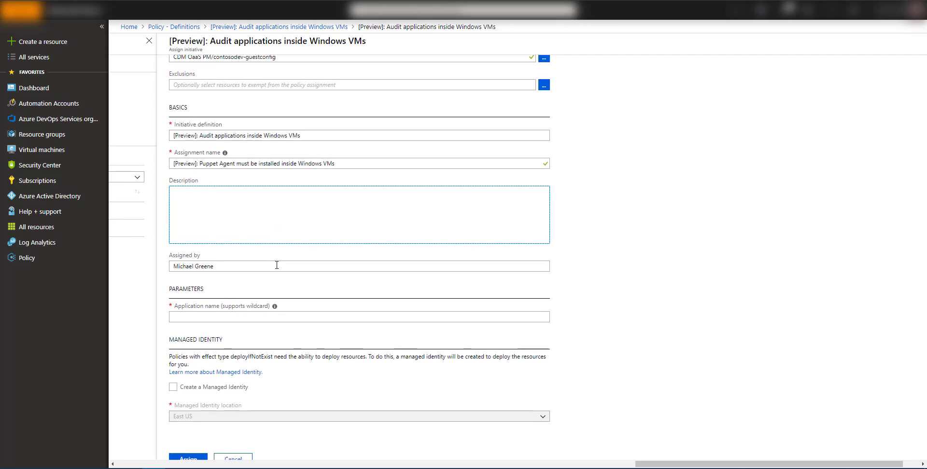
pyautogui.scroll(-1, 277, 265)
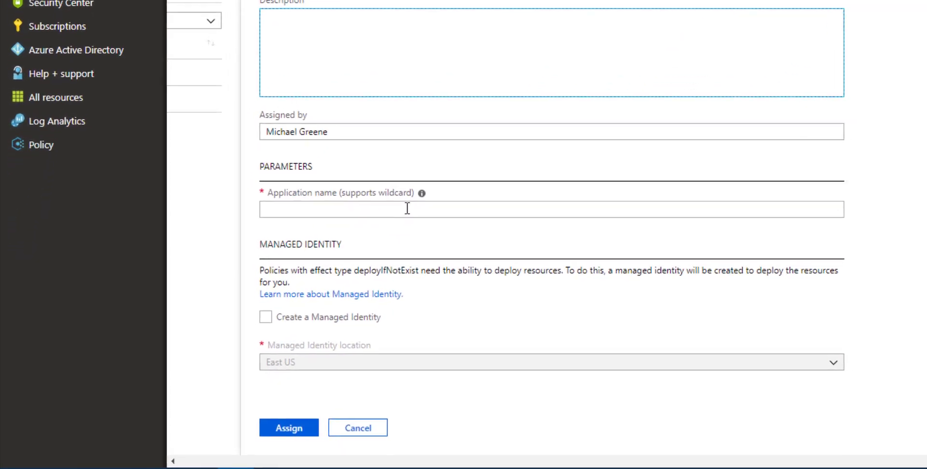
pyautogui.click(417, 200)
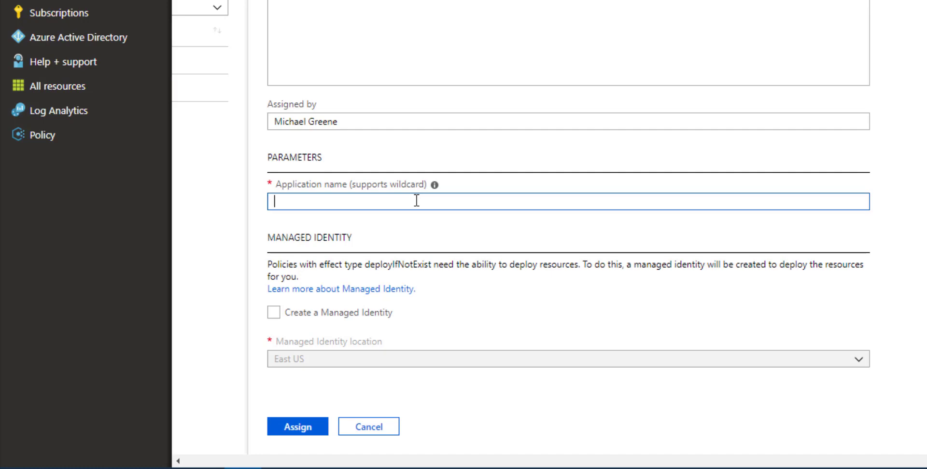
pyautogui.moveTo(437, 185)
pyautogui.write('Puppet Agent*')
# - Enable creation of a managed identity for the assignment and submit the initiative assignment
pyautogui.click(273, 314)
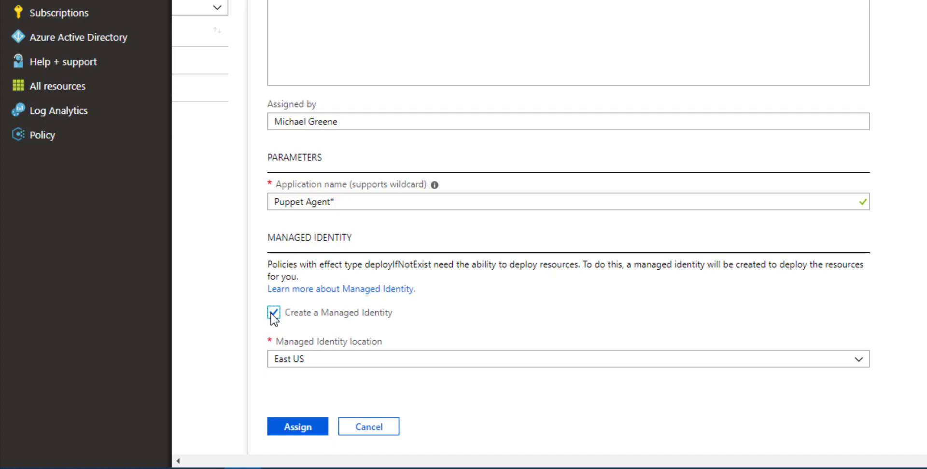
pyautogui.click(288, 430)
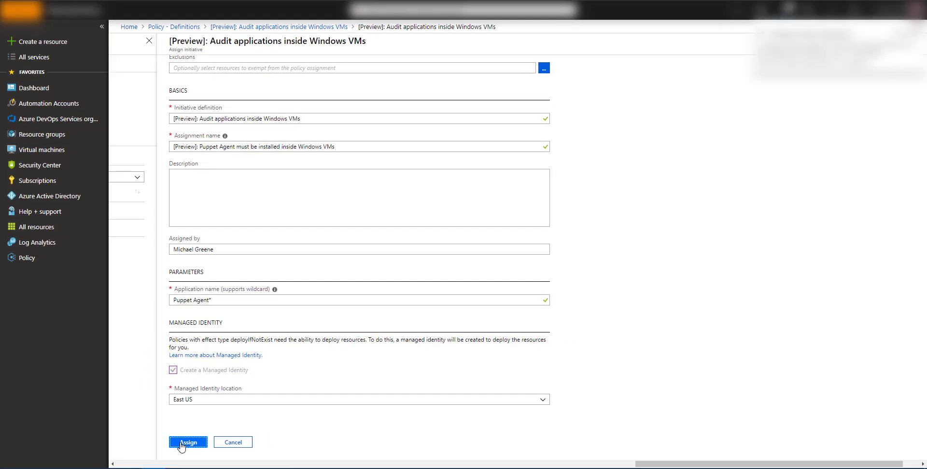